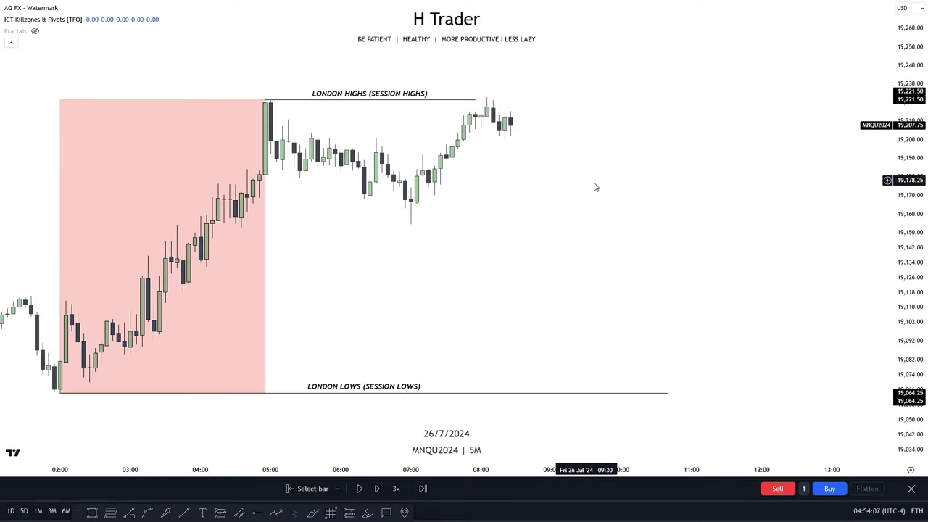
# - Replay the 5-minute MNQU2024 bars of 26 July from before 08:30 to about 09:10 and pause the playback
pyautogui.moveTo(529, 293); pyautogui.dragTo(539, 238)
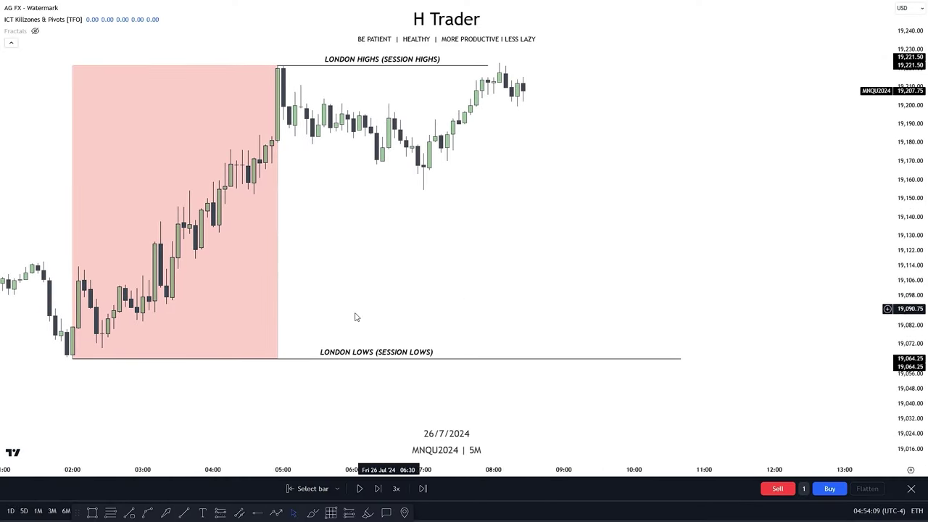
pyautogui.moveTo(497, 269); pyautogui.dragTo(475, 318)
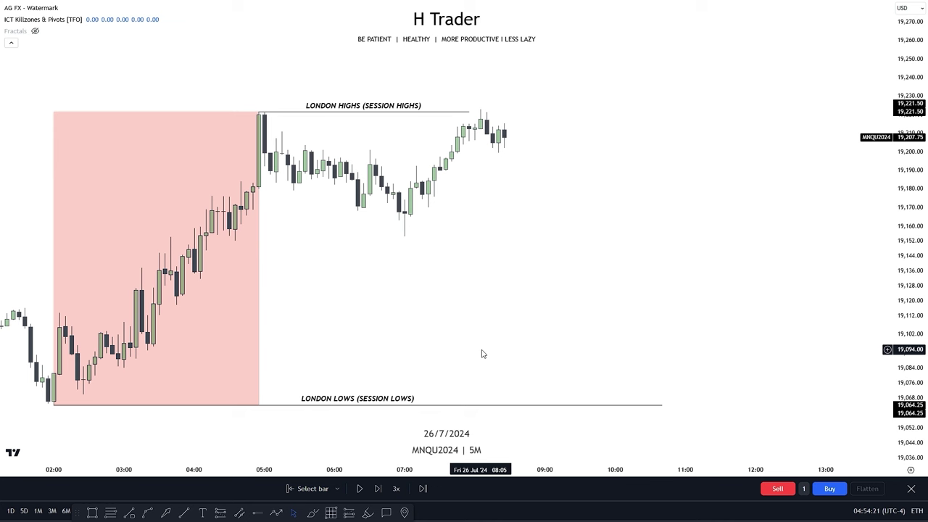
pyautogui.moveTo(487, 221); pyautogui.dragTo(480, 275)
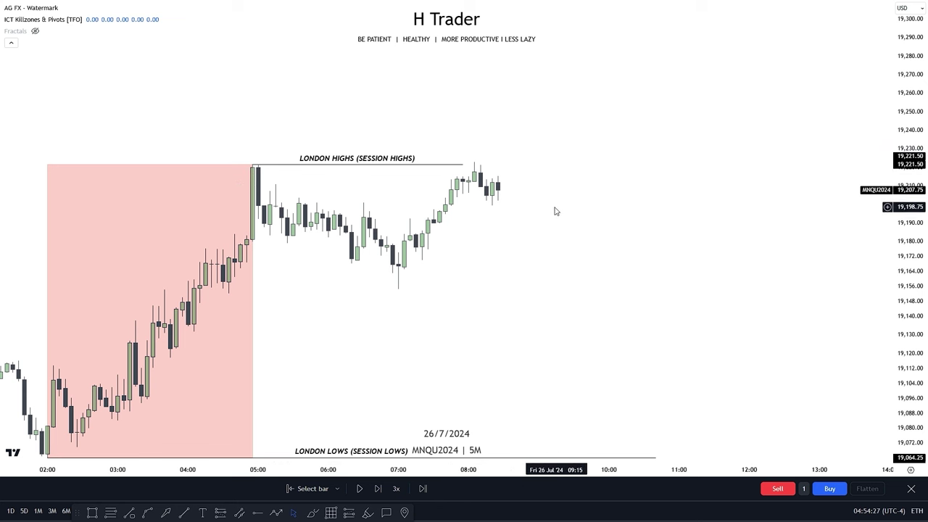
pyautogui.moveTo(556, 211); pyautogui.dragTo(473, 219)
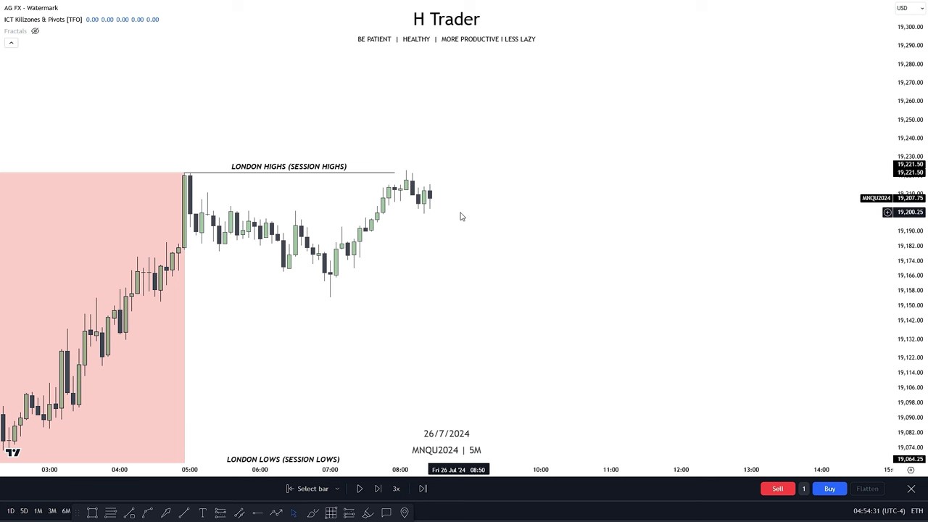
pyautogui.click(365, 489)
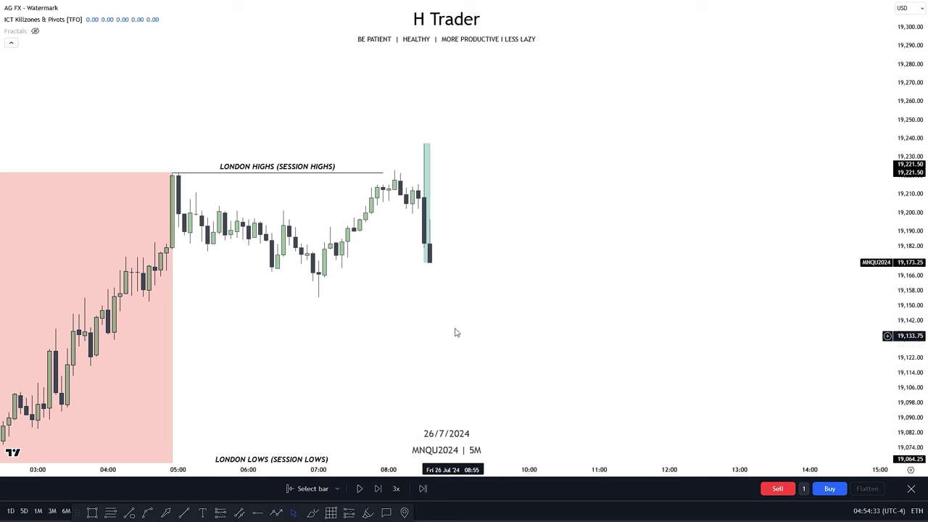
pyautogui.moveTo(450, 257); pyautogui.dragTo(480, 267)
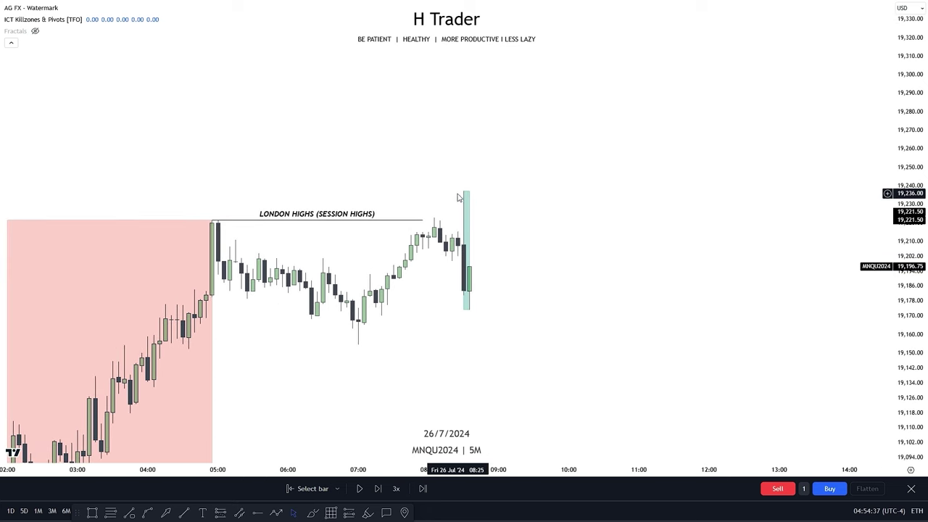
pyautogui.moveTo(613, 298); pyautogui.dragTo(553, 255)
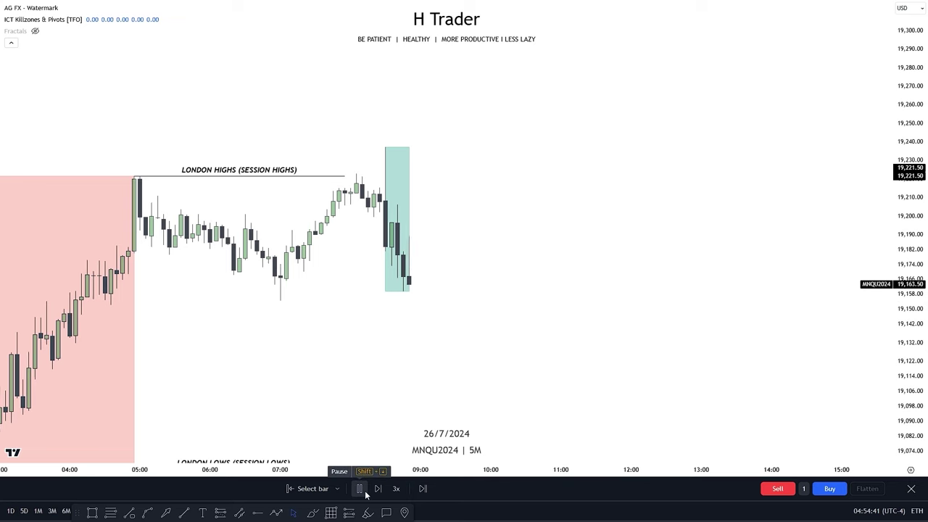
pyautogui.click(360, 491)
# - Continue the bar replay past 09:30 until price reaches the London session lows, and pause it
pyautogui.moveTo(483, 338); pyautogui.dragTo(569, 209)
pyautogui.scroll(-1, 572, 245)
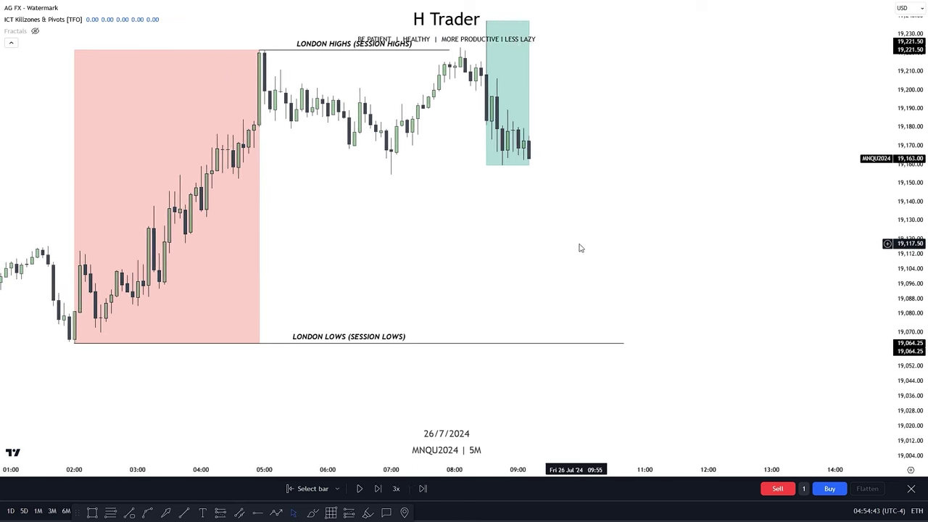
pyautogui.moveTo(580, 249); pyautogui.dragTo(632, 244)
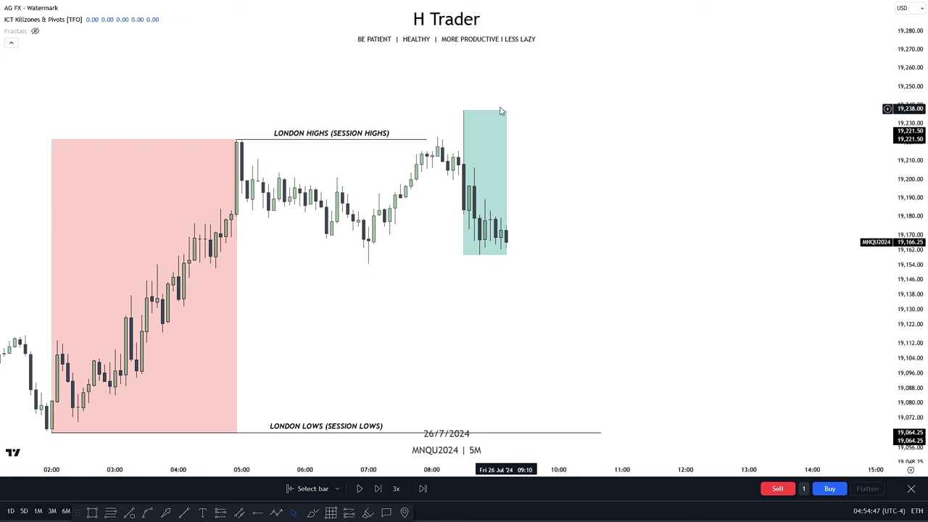
pyautogui.moveTo(623, 169); pyautogui.dragTo(566, 176)
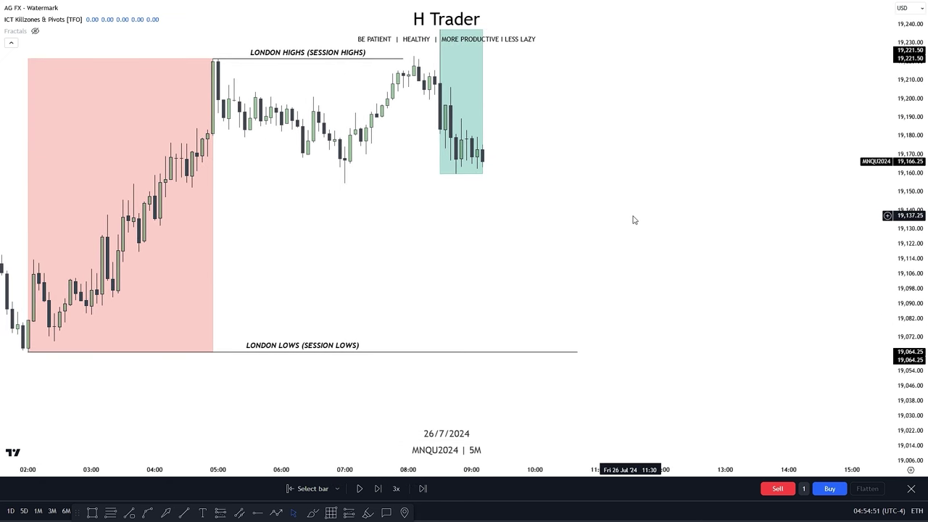
pyautogui.moveTo(486, 253); pyautogui.dragTo(515, 285)
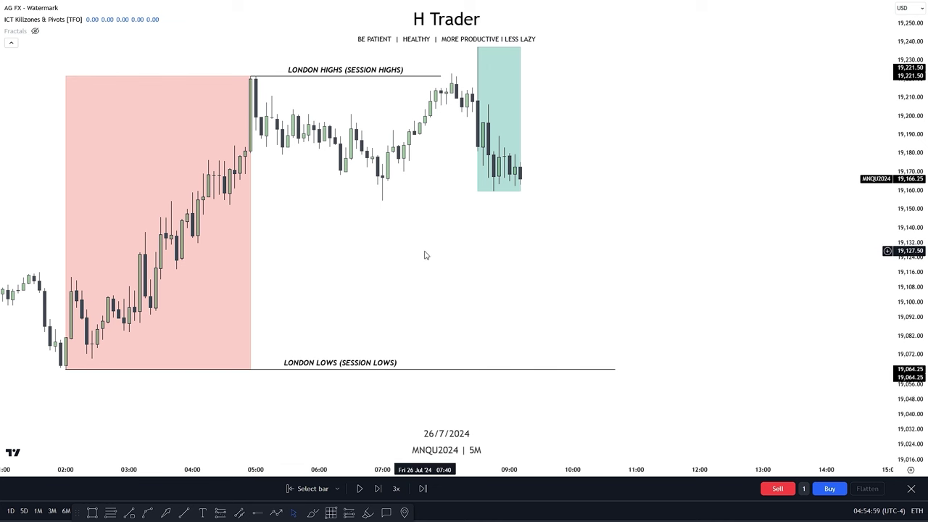
pyautogui.moveTo(426, 255); pyautogui.dragTo(401, 337)
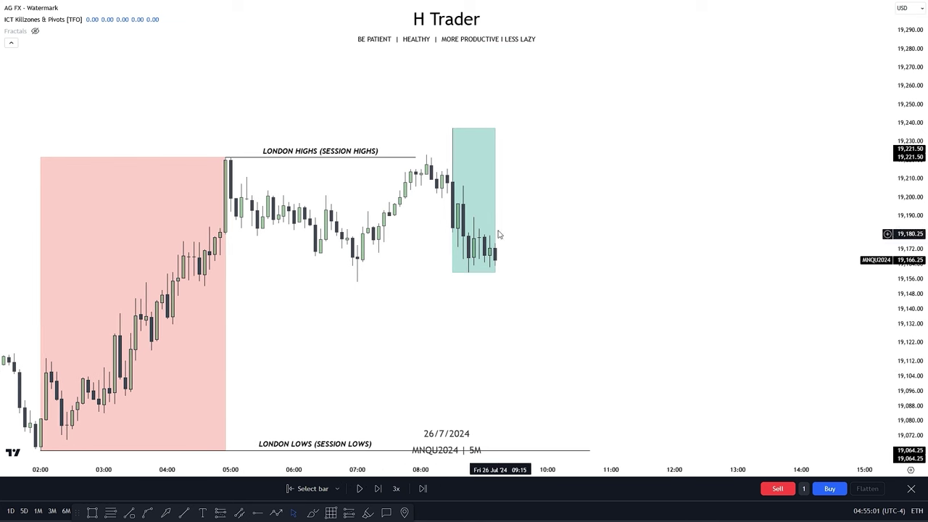
pyautogui.moveTo(537, 307); pyautogui.dragTo(531, 293)
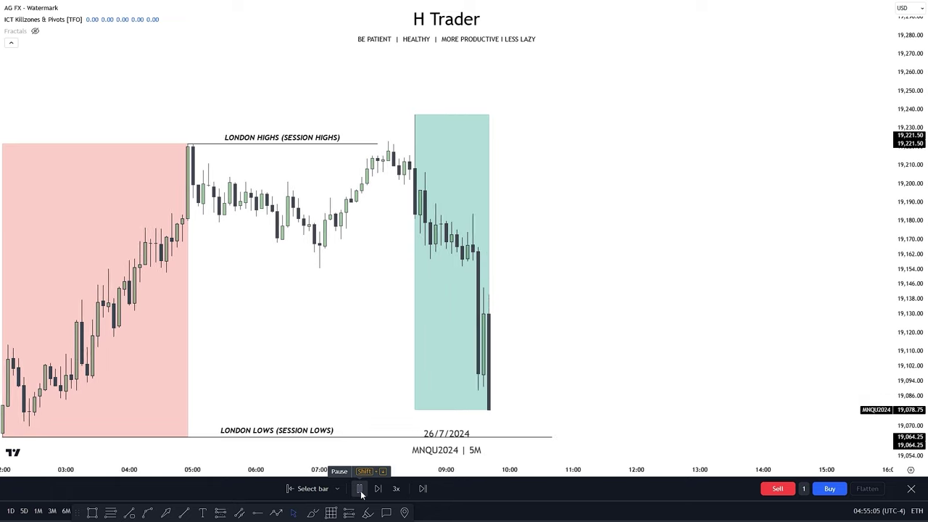
pyautogui.click(360, 489)
# - Draw a horizontal ray from the high of the green New York session box at 19,237.25
pyautogui.moveTo(642, 381); pyautogui.dragTo(655, 225)
pyautogui.moveTo(603, 301); pyautogui.dragTo(676, 280)
pyautogui.moveTo(422, 200); pyautogui.dragTo(309, 349)
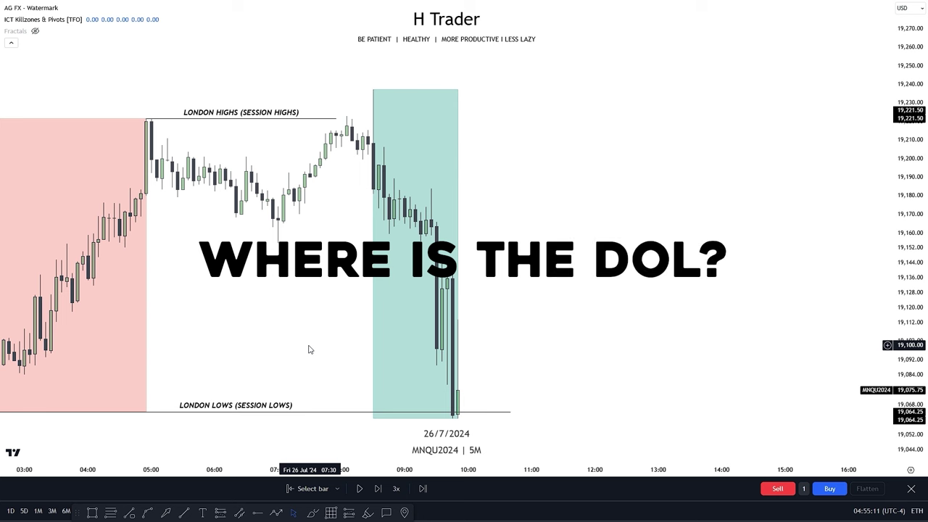
pyautogui.click(257, 512)
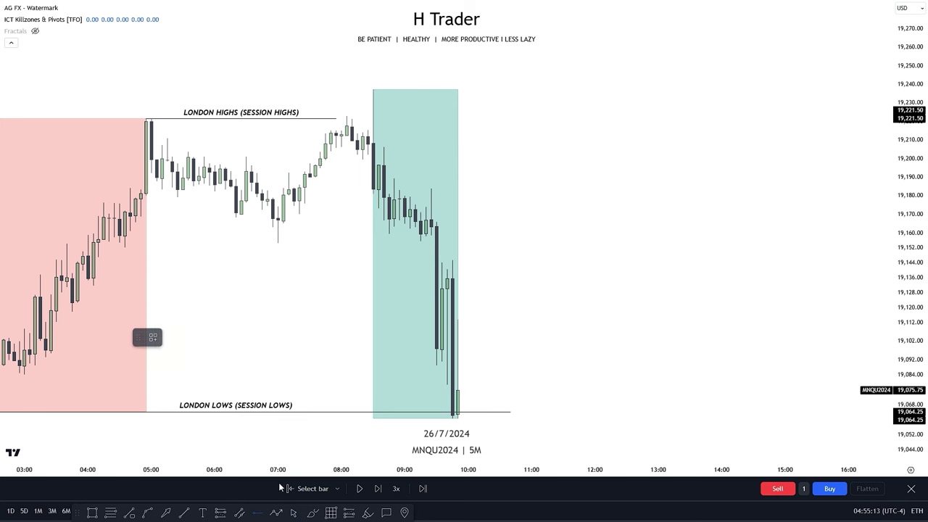
pyautogui.click(372, 89)
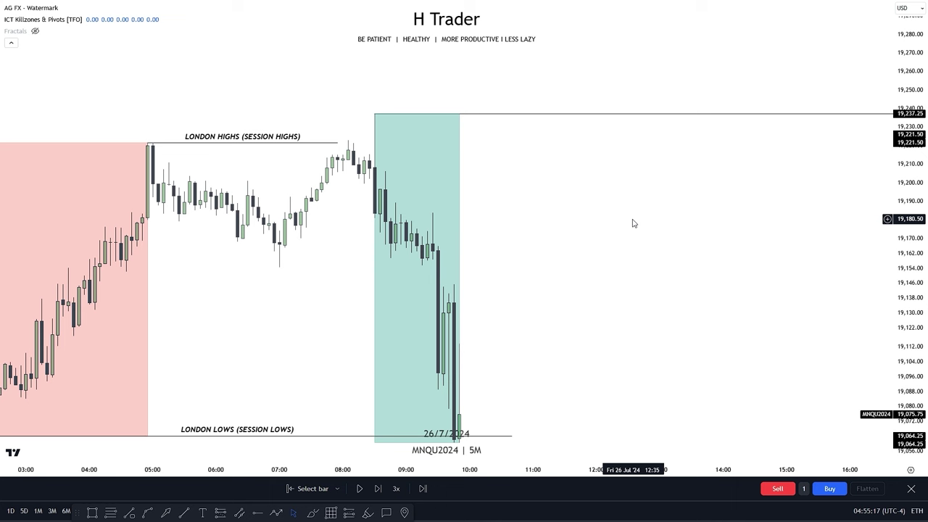
# - Resume the bar replay until price trades above the ray at the New York session high, and pause it
pyautogui.moveTo(594, 244); pyautogui.dragTo(474, 219)
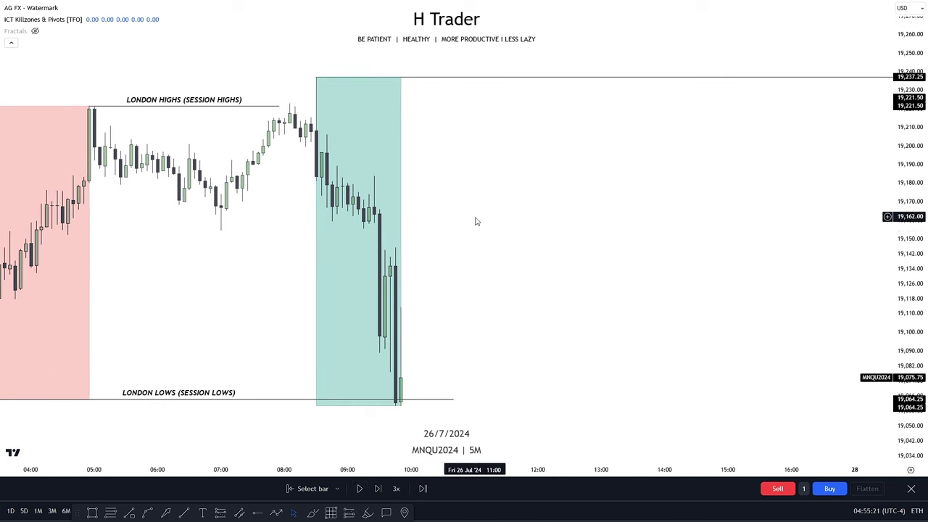
pyautogui.click(359, 488)
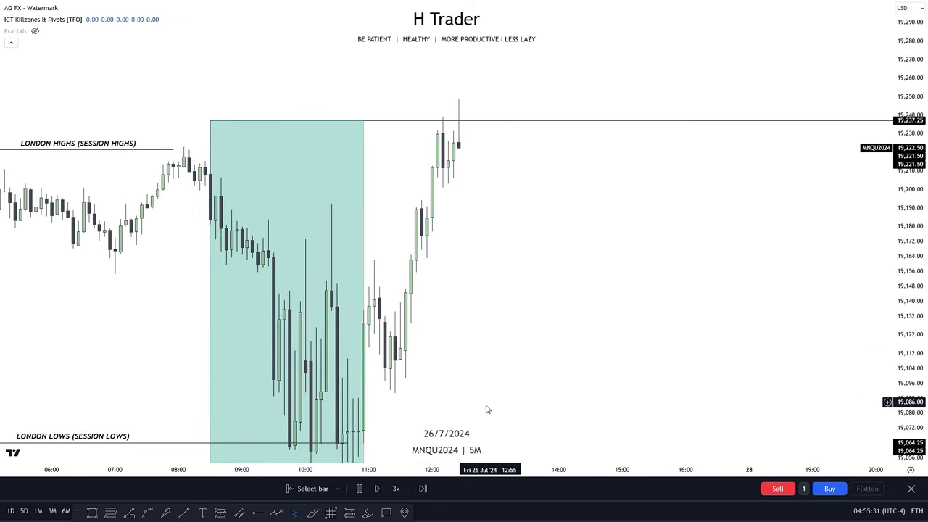
pyautogui.click(360, 490)
pyautogui.moveTo(503, 283); pyautogui.dragTo(607, 218)
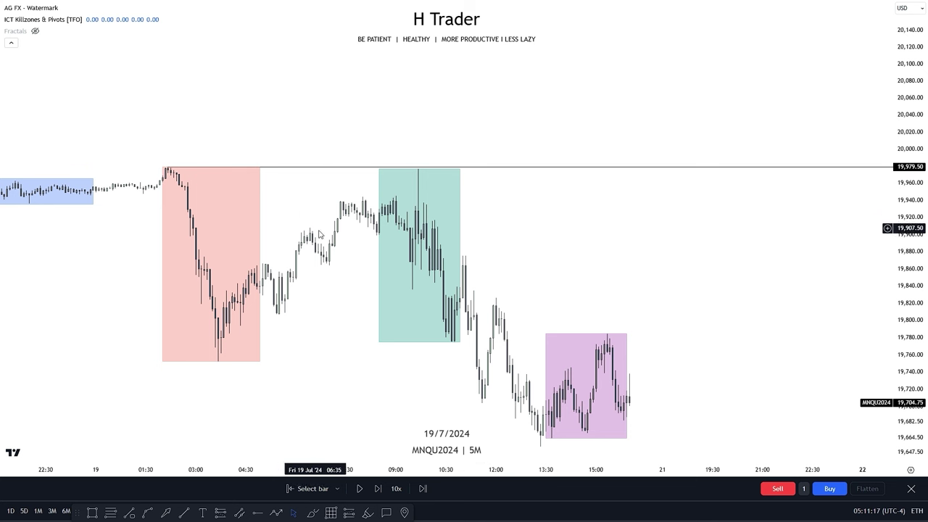
# - Replay the bars from 19 July into the 22 July New York session until price crosses the 19,979.50 ray
pyautogui.click(360, 489)
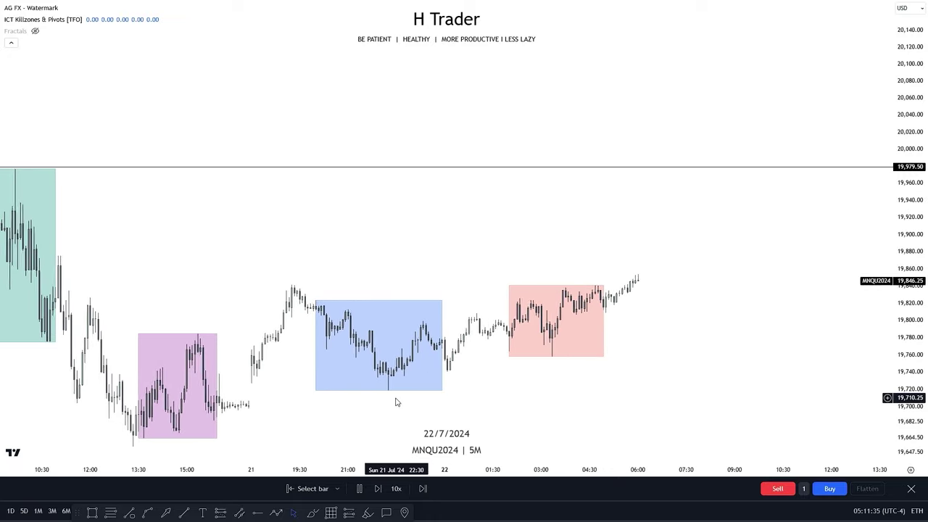
pyautogui.click(360, 489)
pyautogui.moveTo(583, 359); pyautogui.dragTo(606, 401)
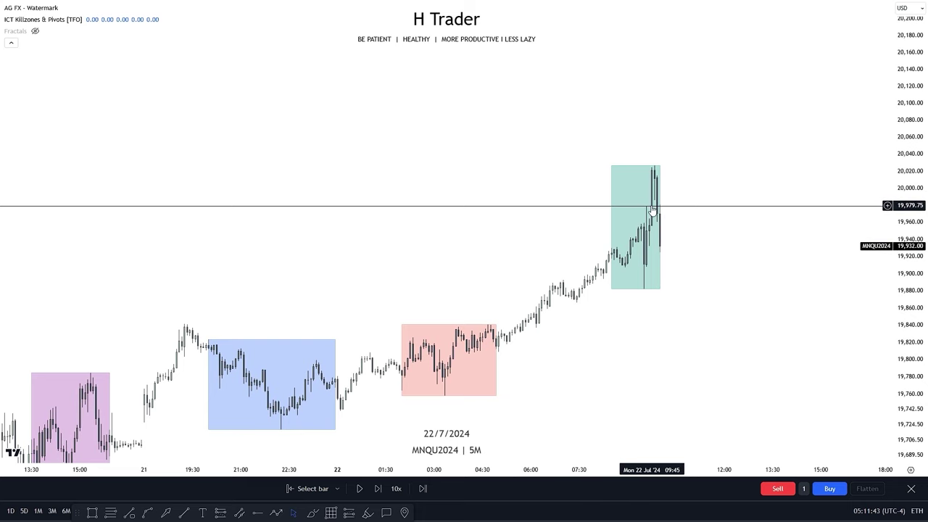
pyautogui.scroll(-4, 573, 247)
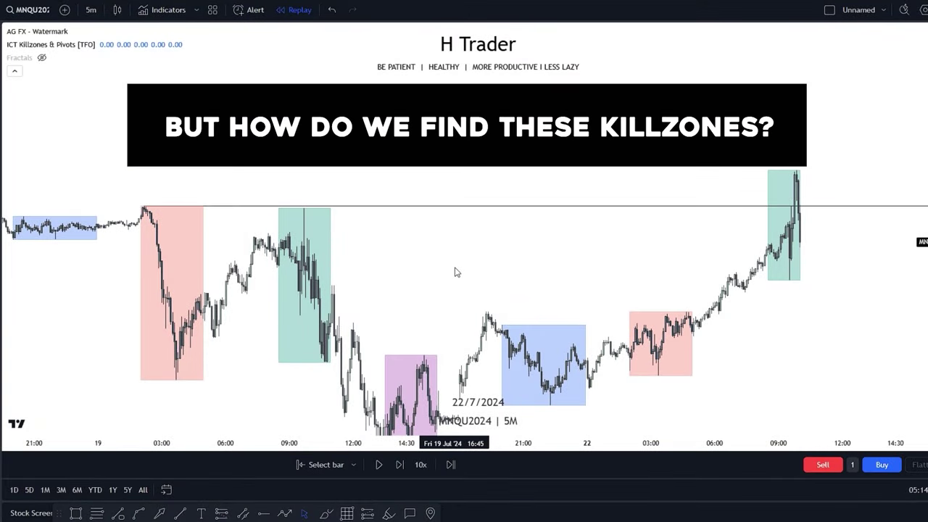
# - Search the indicator library for "ICT KILLZONES" and open the settings of the chart's ICT Killzones & Pivots [TFO] indicator
pyautogui.click(165, 11)
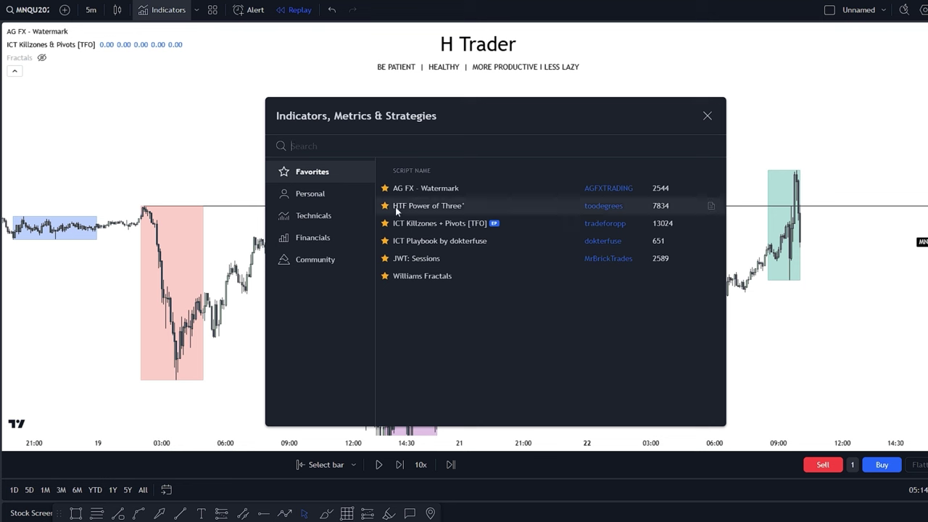
pyautogui.write('ICT KILLZONES')
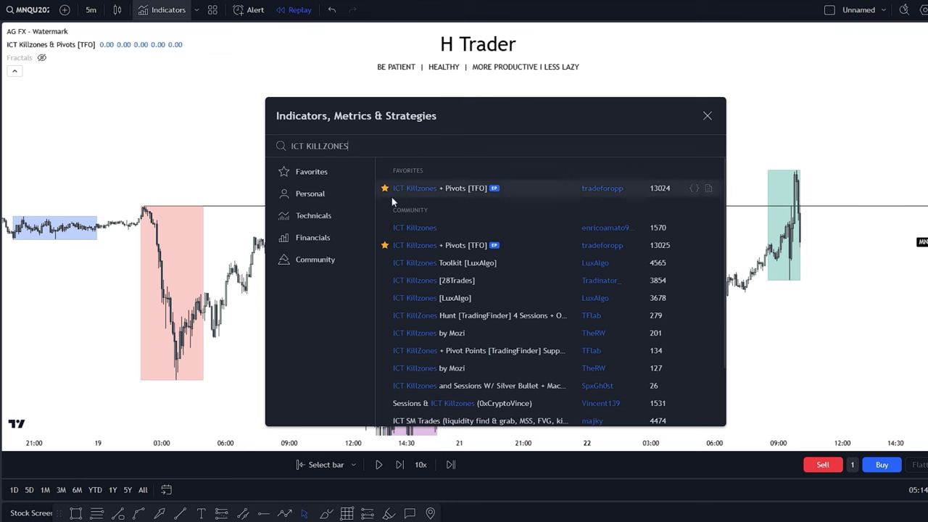
pyautogui.click(707, 116)
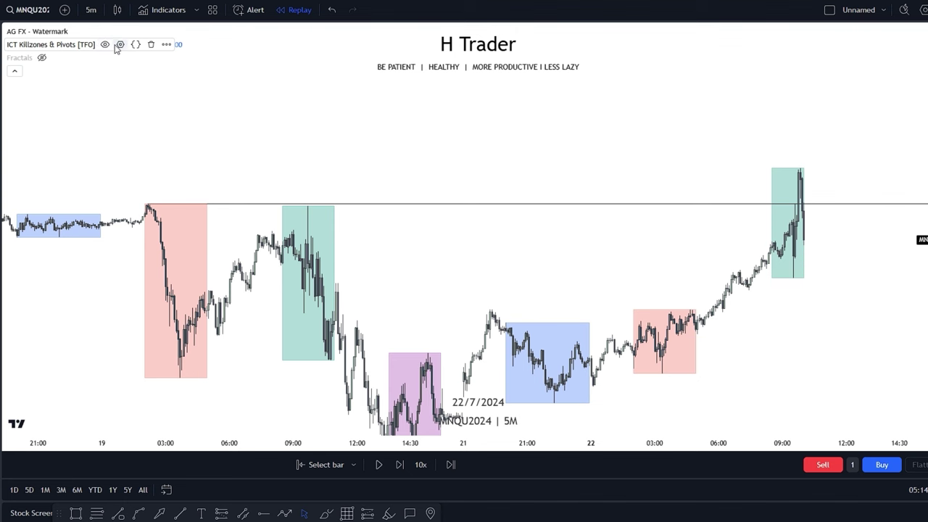
pyautogui.click(120, 44)
pyautogui.scroll(-5, 533, 291)
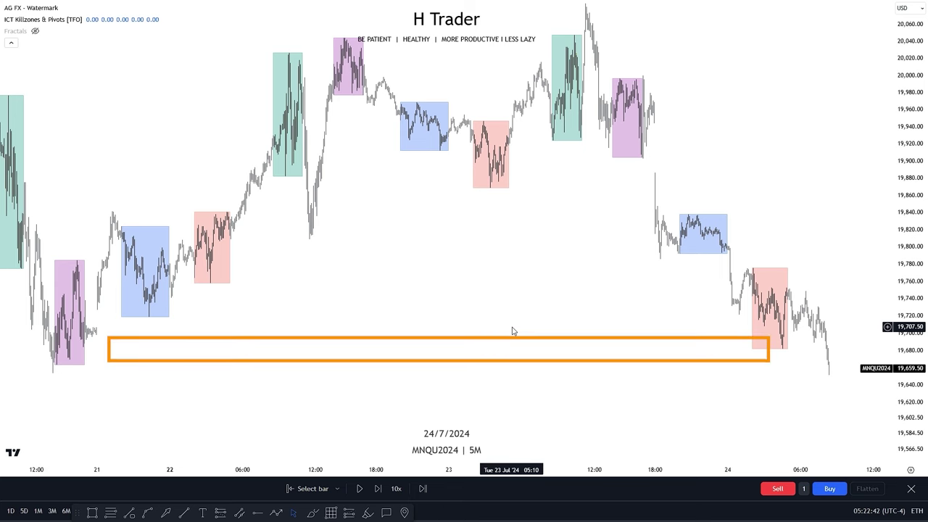
# - Examine the highs and lows of the coloured session killzones on the chart from 19 to 24 July
pyautogui.moveTo(385, 322); pyautogui.dragTo(483, 352)
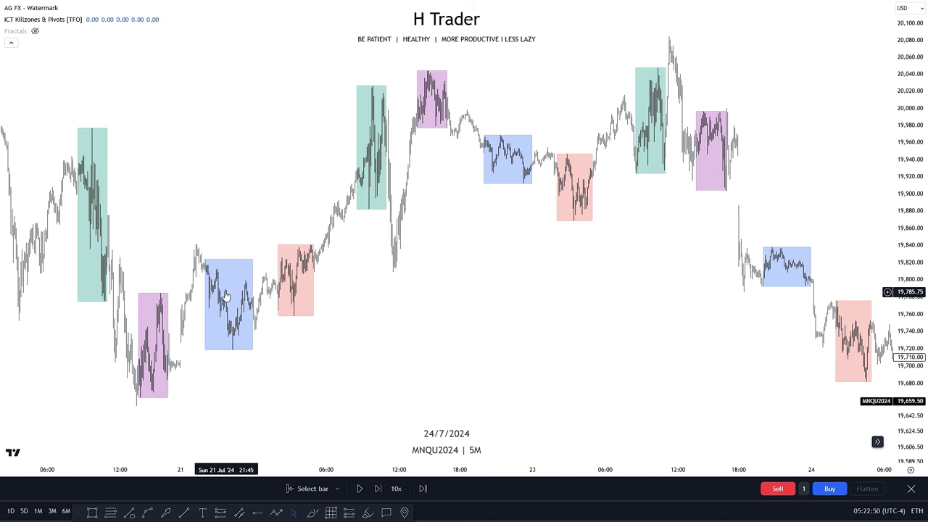
pyautogui.moveTo(403, 274); pyautogui.dragTo(371, 285)
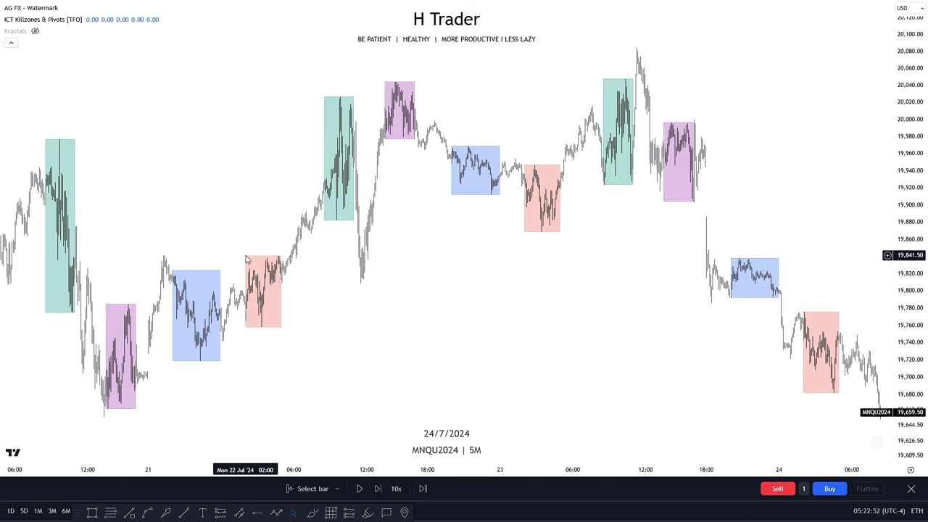
pyautogui.moveTo(478, 243); pyautogui.dragTo(444, 297)
pyautogui.moveTo(481, 134); pyautogui.dragTo(409, 159)
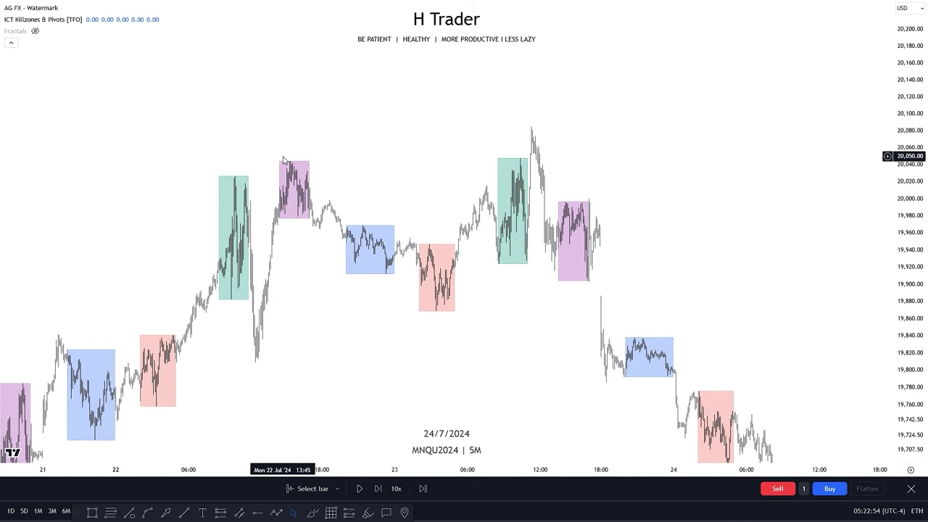
pyautogui.moveTo(512, 340); pyautogui.dragTo(541, 278)
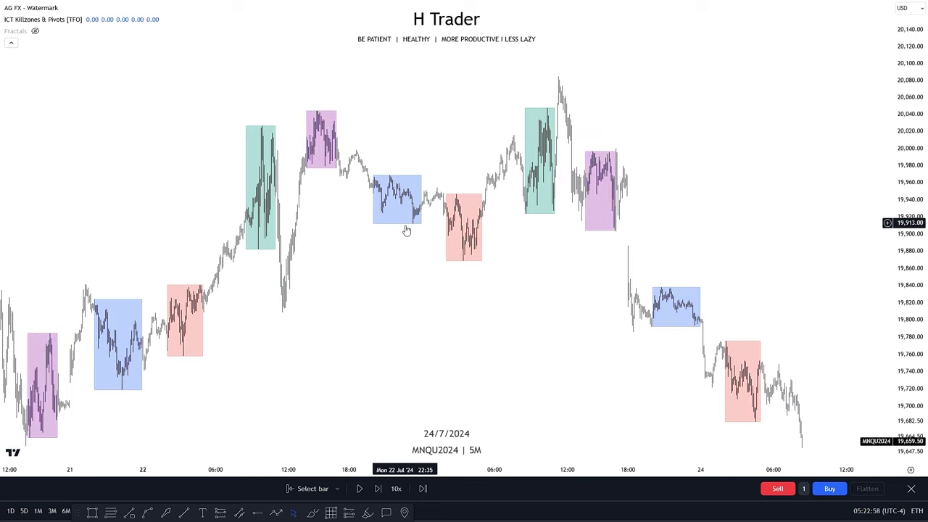
pyautogui.moveTo(544, 243); pyautogui.dragTo(526, 197)
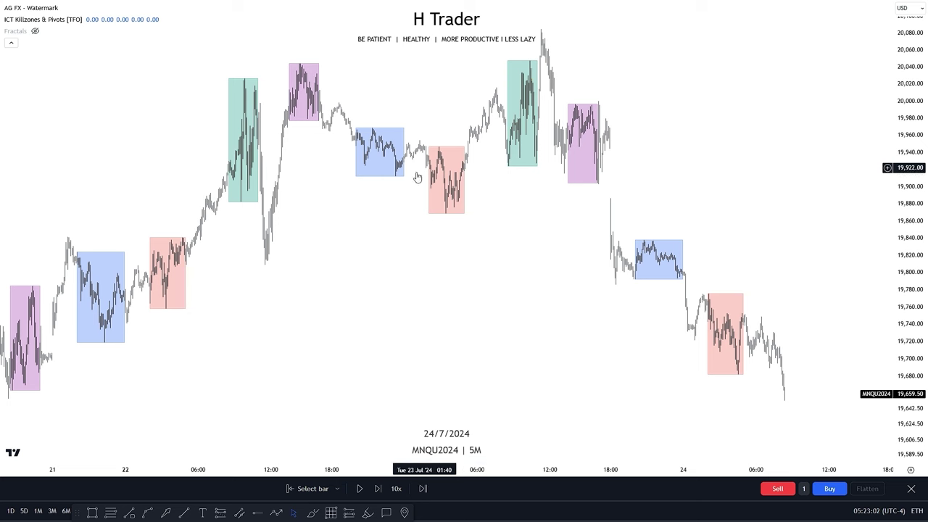
pyautogui.moveTo(418, 177); pyautogui.dragTo(393, 226)
pyautogui.moveTo(454, 214); pyautogui.dragTo(451, 234)
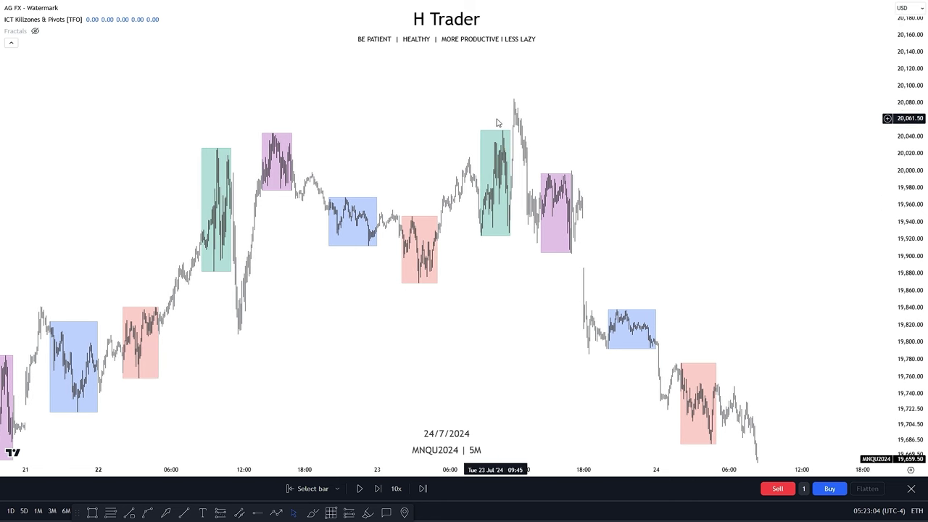
pyautogui.moveTo(665, 176); pyautogui.dragTo(660, 115)
pyautogui.moveTo(683, 176); pyautogui.dragTo(688, 143)
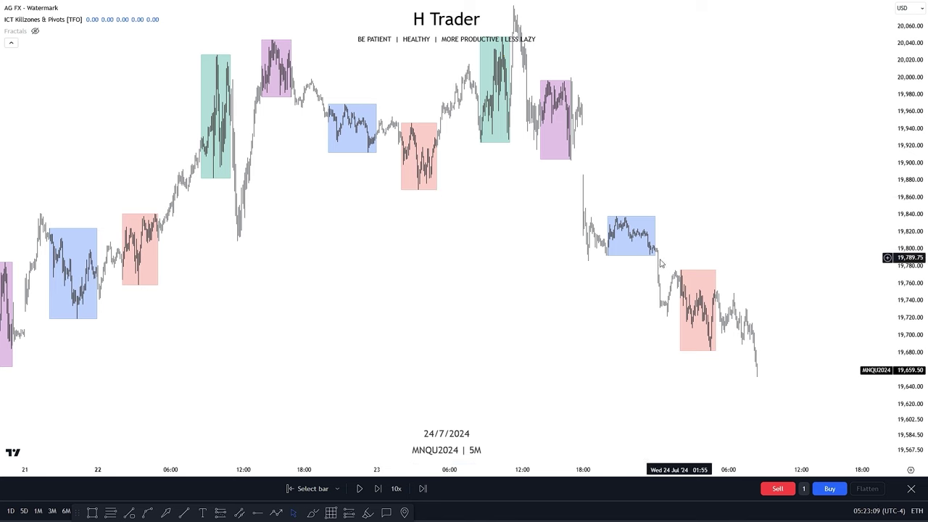
pyautogui.moveTo(433, 297); pyautogui.dragTo(538, 288)
pyautogui.moveTo(421, 295); pyautogui.dragTo(501, 275)
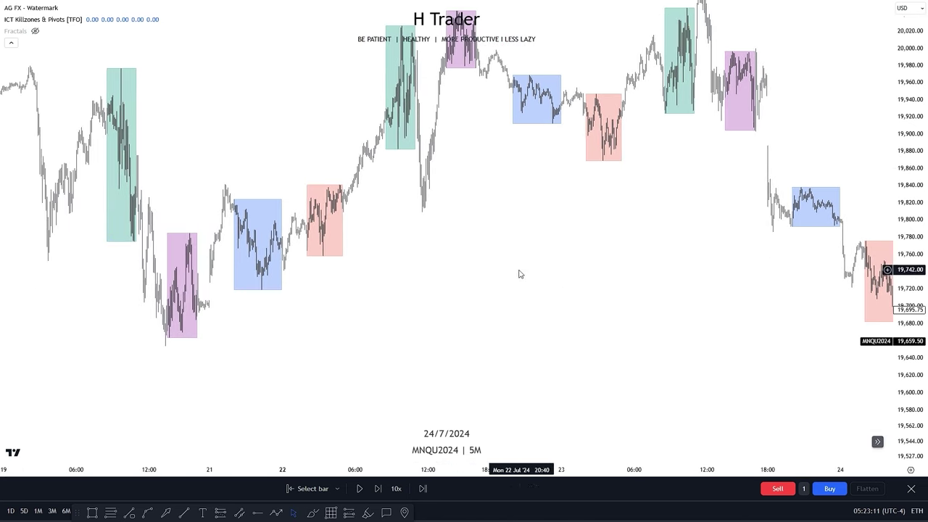
pyautogui.moveTo(306, 335); pyautogui.dragTo(307, 345)
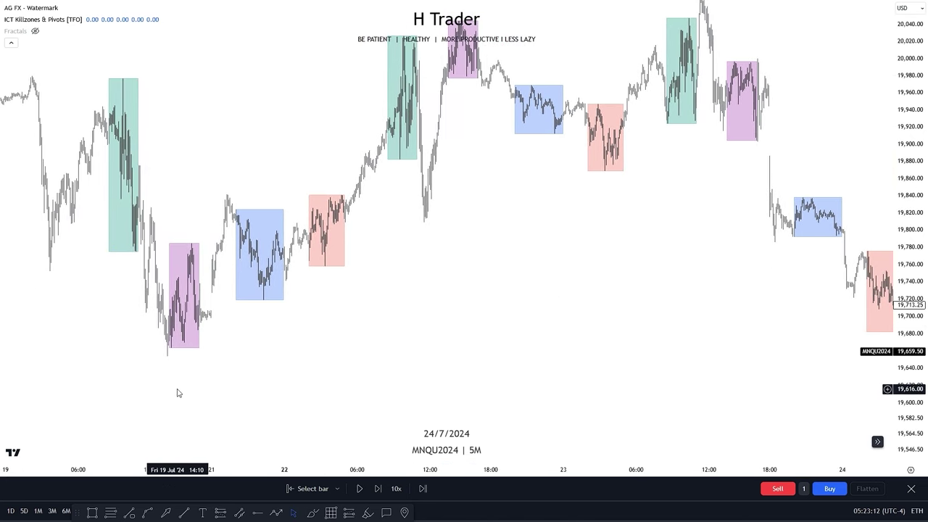
# - Review the session killzones on the 5-minute chart from the 19 July New York session through to the latest 24 July bars
pyautogui.moveTo(357, 250); pyautogui.dragTo(393, 238)
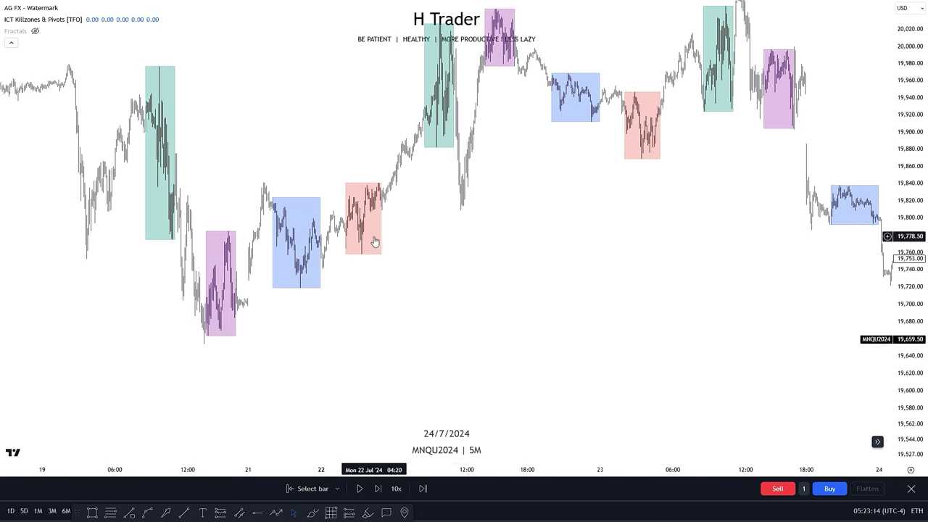
pyautogui.moveTo(321, 316); pyautogui.dragTo(203, 297)
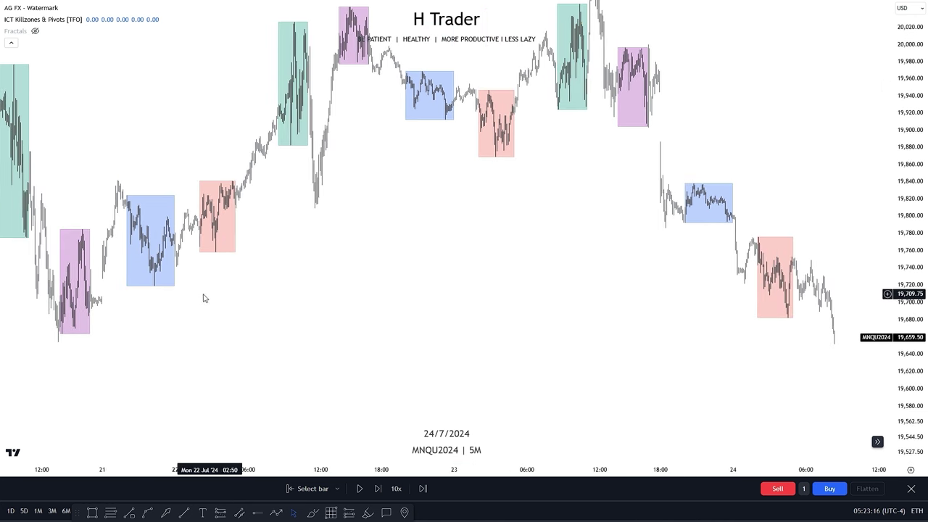
pyautogui.moveTo(419, 222); pyautogui.dragTo(344, 203)
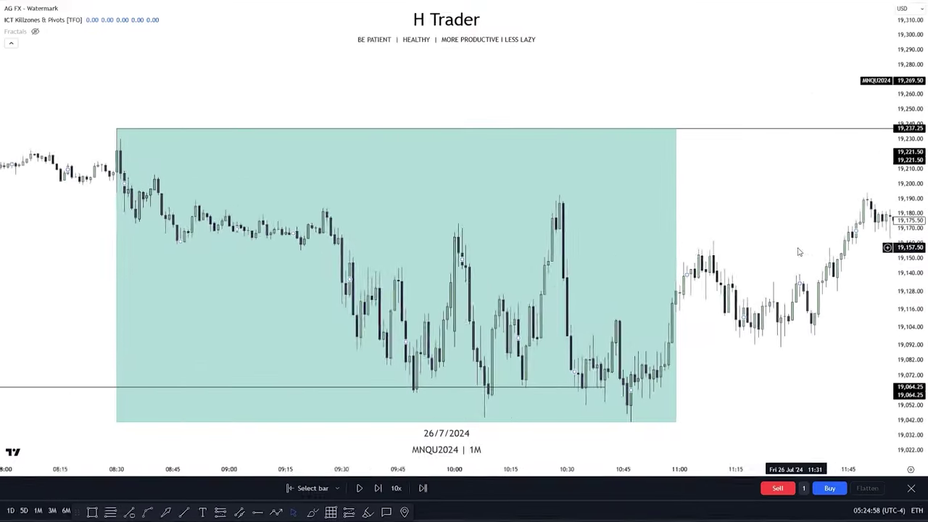
# - Examine the 26 July New York killzone on the 1-minute chart, focusing on the session-highs ray before it and the 08:30 data high
pyautogui.scroll(-3, 798, 252)
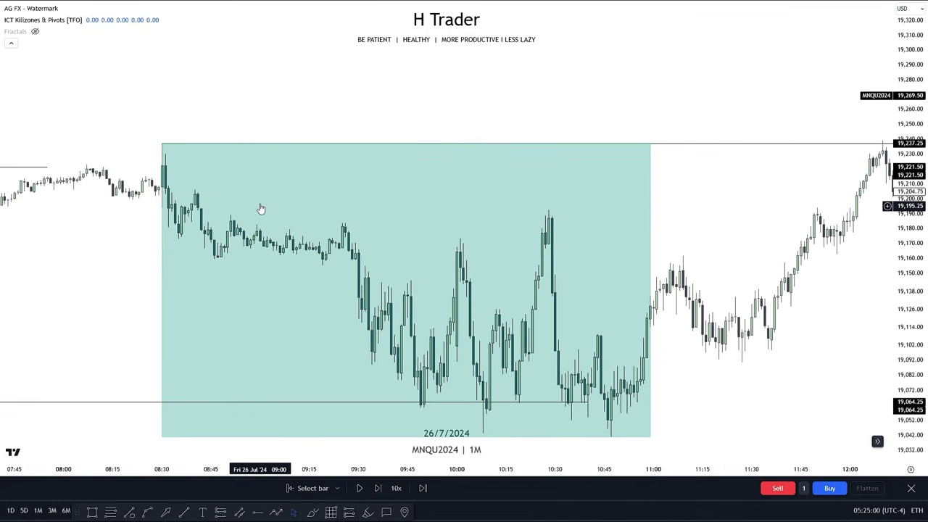
pyautogui.scroll(-2, 770, 159)
pyautogui.moveTo(773, 159); pyautogui.dragTo(876, 174)
pyautogui.moveTo(296, 256); pyautogui.dragTo(391, 261)
pyautogui.moveTo(910, 279); pyautogui.dragTo(910, 163)
pyautogui.moveTo(335, 260); pyautogui.dragTo(493, 284)
pyautogui.scroll(1, 493, 284)
pyautogui.scroll(6, 493, 285)
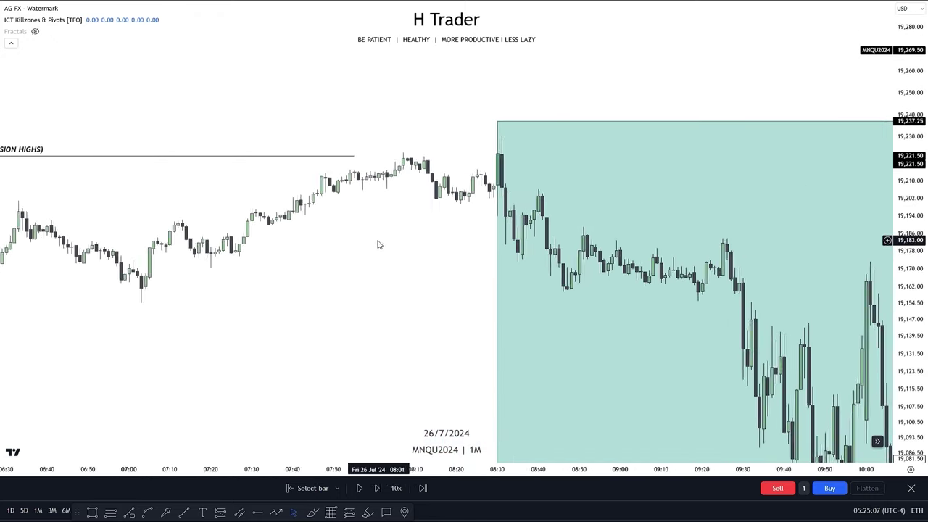
pyautogui.moveTo(275, 253); pyautogui.dragTo(269, 275)
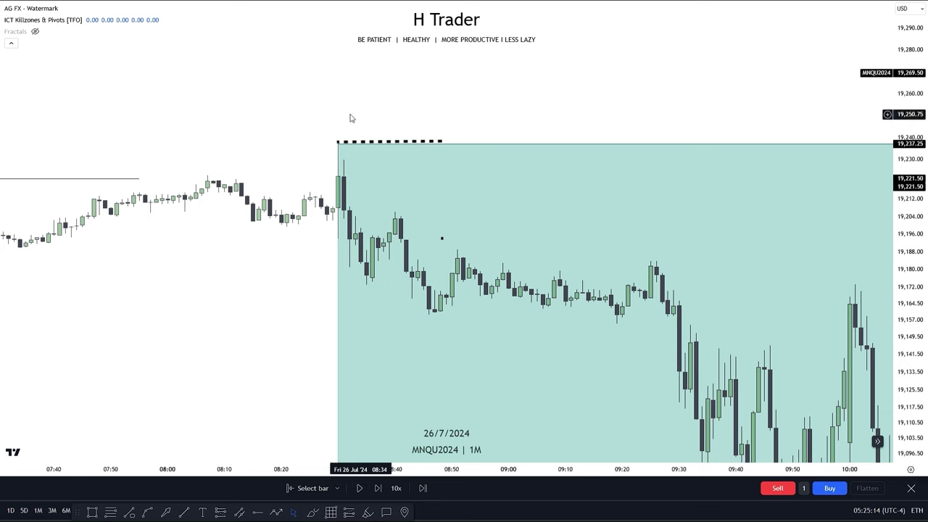
# - Trace the 26 July price action from the 08:30 data high through the New York killzone to the bars after 12:00
pyautogui.scroll(-1, 276, 122)
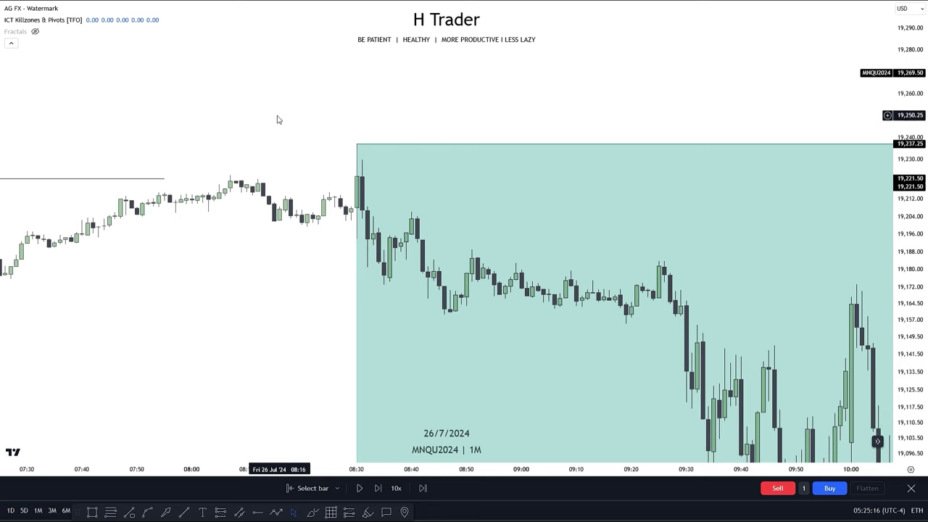
pyautogui.scroll(-2, 326, 252)
pyautogui.scroll(-1, 327, 251)
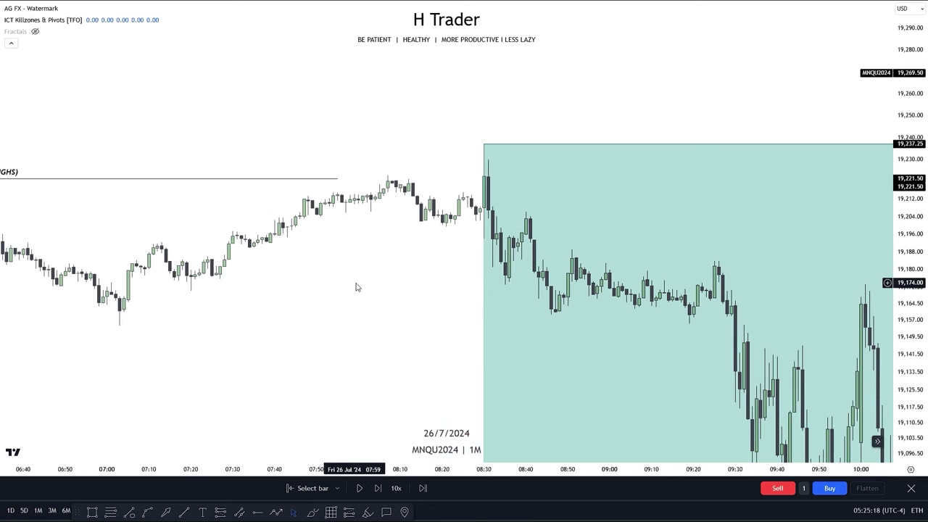
pyautogui.moveTo(333, 282); pyautogui.dragTo(54, 286)
pyautogui.scroll(-4, 55, 286)
pyautogui.moveTo(293, 329); pyautogui.dragTo(184, 317)
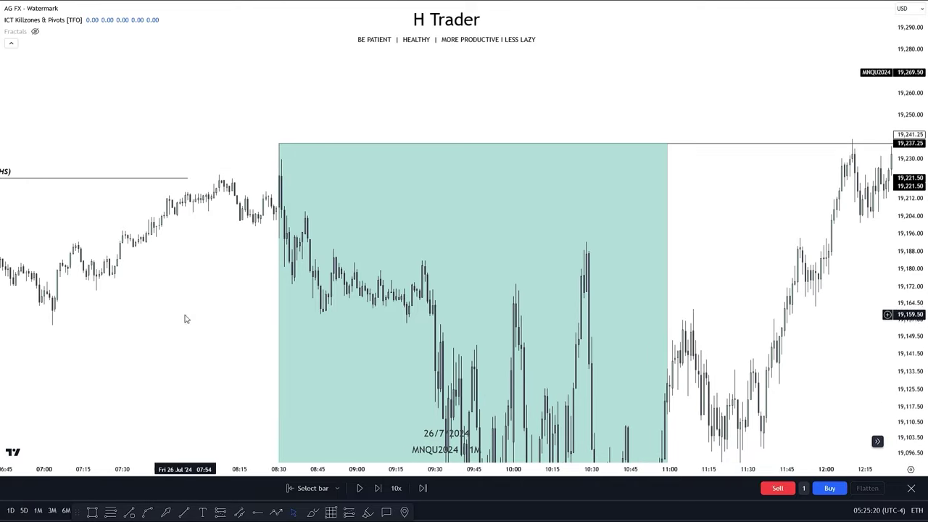
pyautogui.moveTo(717, 224); pyautogui.dragTo(591, 247)
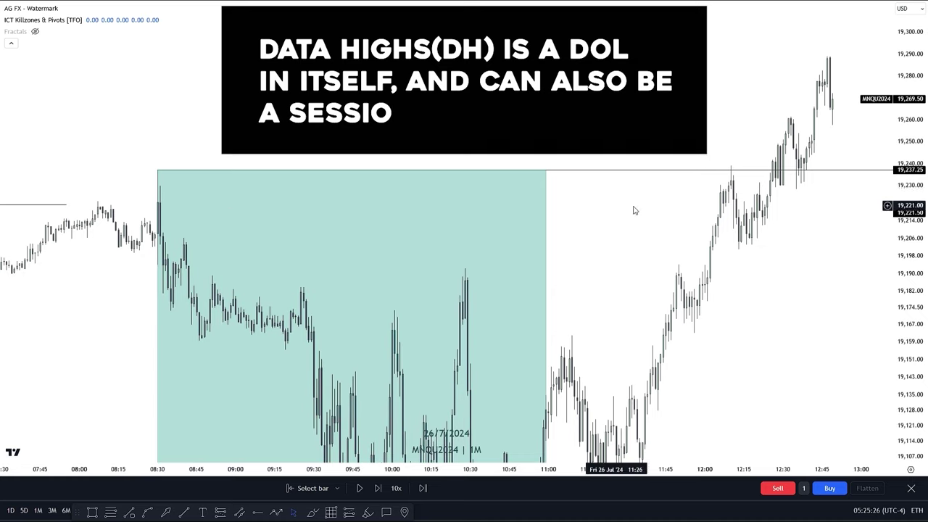
# - Examine how the bars between 12:00 and 12:50 on 26 July trade around the 19,237.25 data-high ray
pyautogui.moveTo(629, 224); pyautogui.dragTo(476, 13)
pyautogui.moveTo(407, 294); pyautogui.dragTo(426, 268)
pyautogui.moveTo(428, 191); pyautogui.dragTo(441, 244)
pyautogui.moveTo(506, 134); pyautogui.dragTo(487, 325)
pyautogui.moveTo(520, 194); pyautogui.dragTo(603, 211)
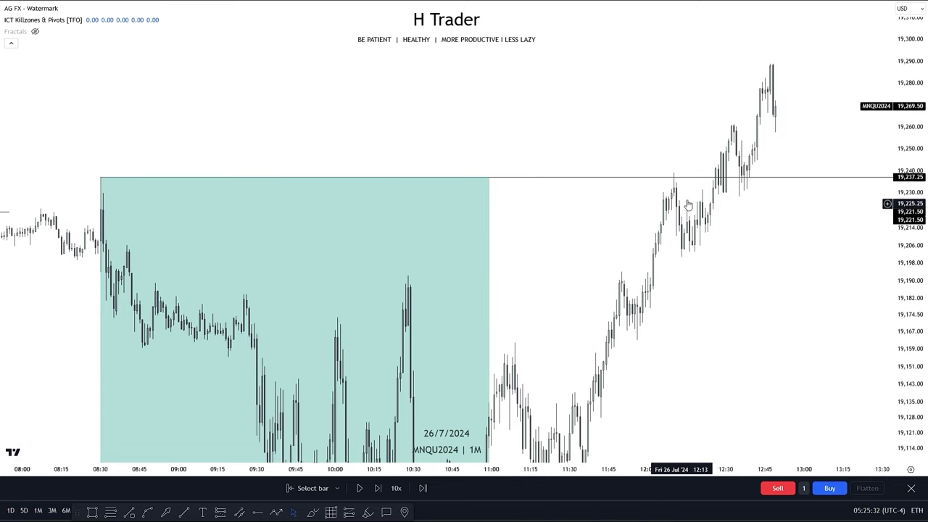